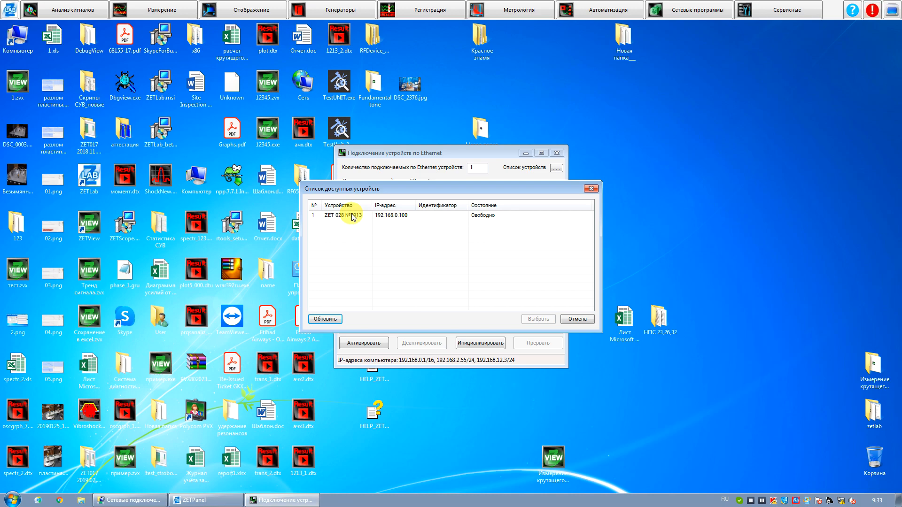
Select the ZET 028 at 192.168.0.100 for the first Ethernet connection, check it and activate the connection
double_click(352, 216)
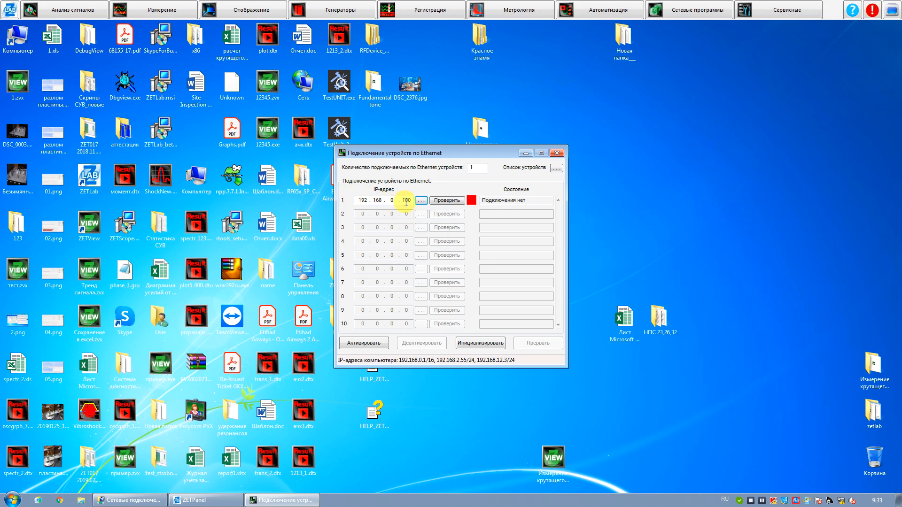
left_click(448, 202)
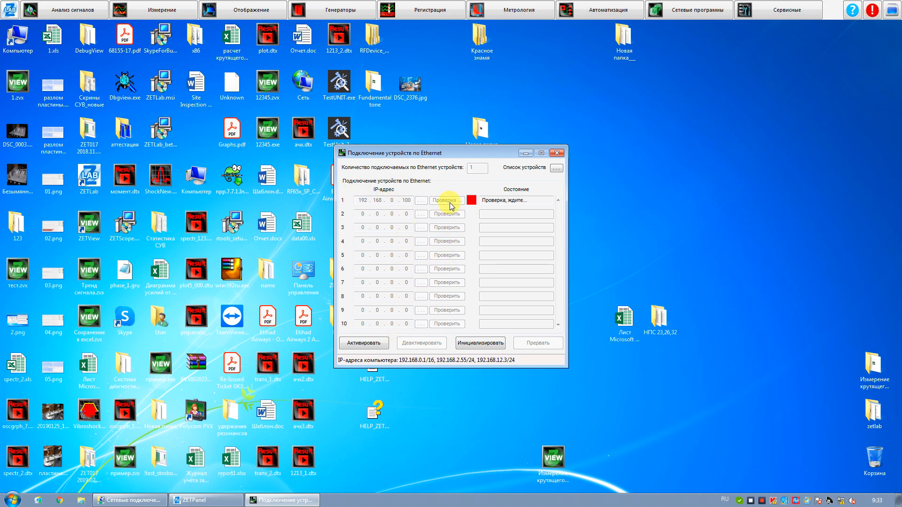
left_click(367, 343)
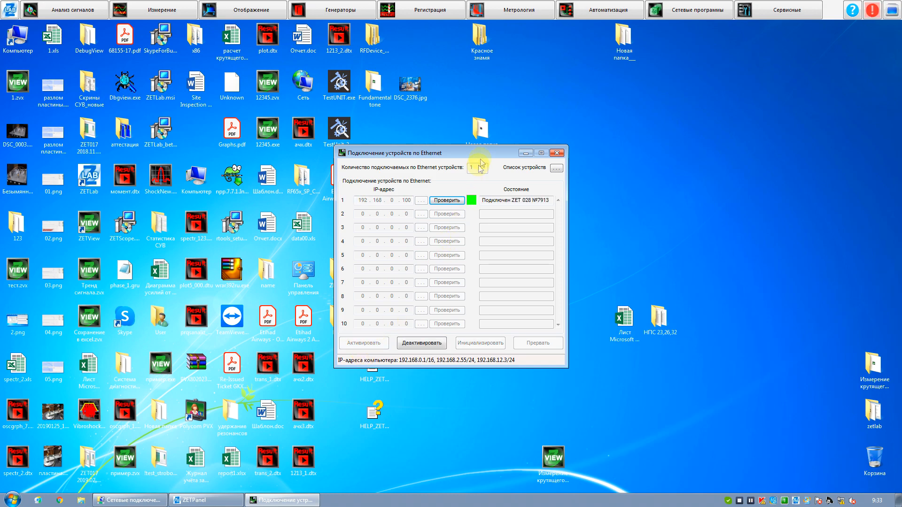
left_click_drag(497, 154, 219, 61)
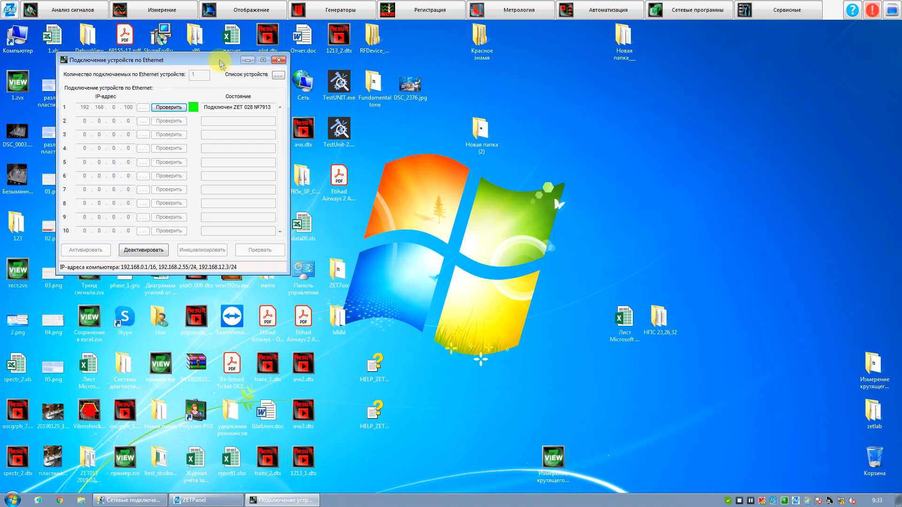
Open the device manager (Диспетчер устройств) for configuring the ADC and DAC modules
left_click(785, 12)
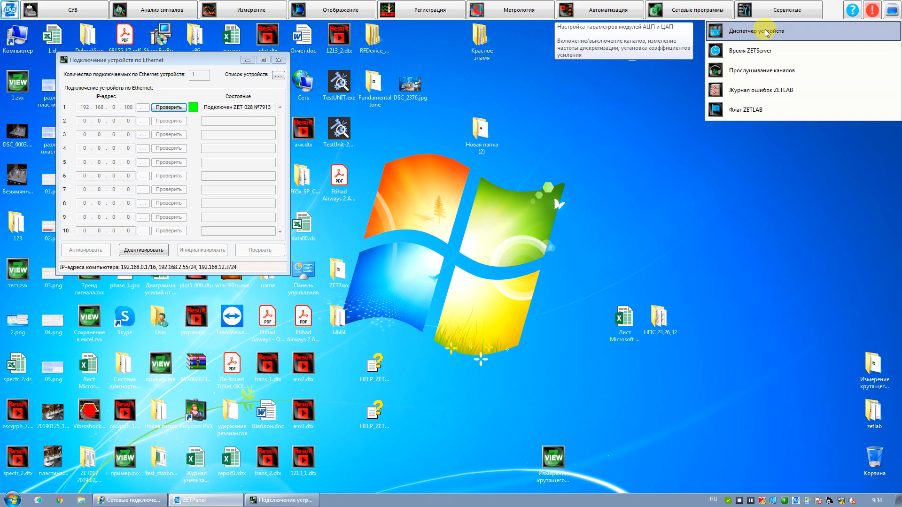
left_click(766, 32)
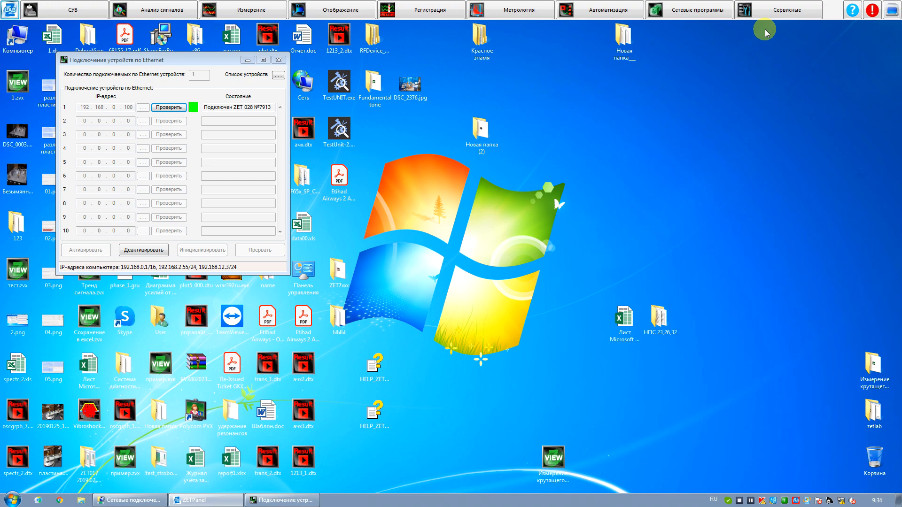
left_click(776, 10)
left_click(769, 29)
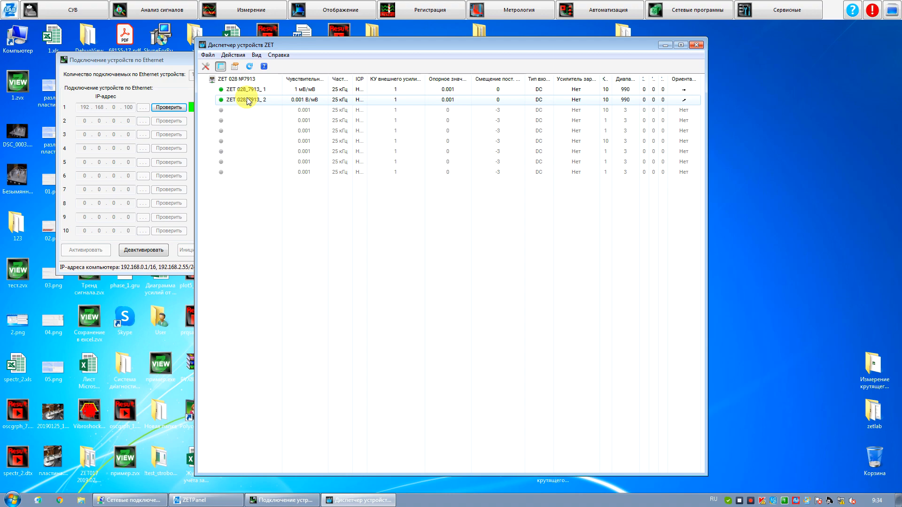
right_click(236, 133)
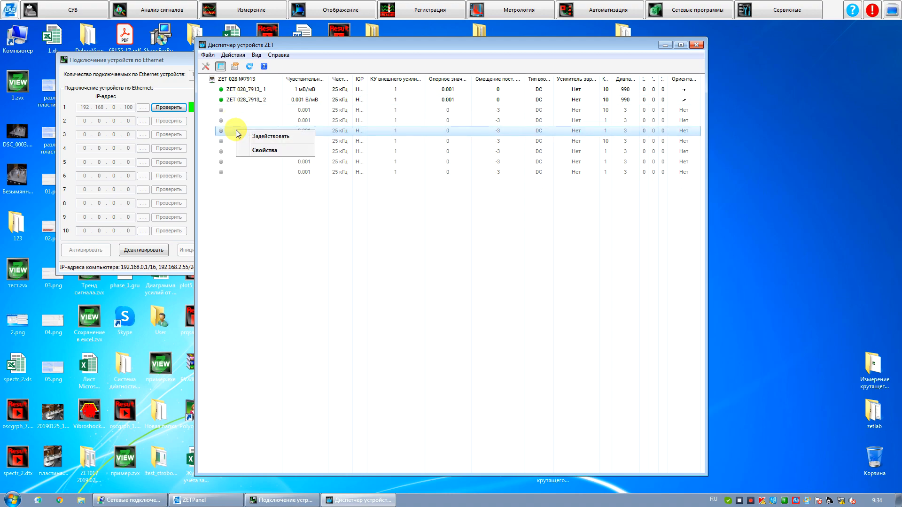
left_click(225, 99)
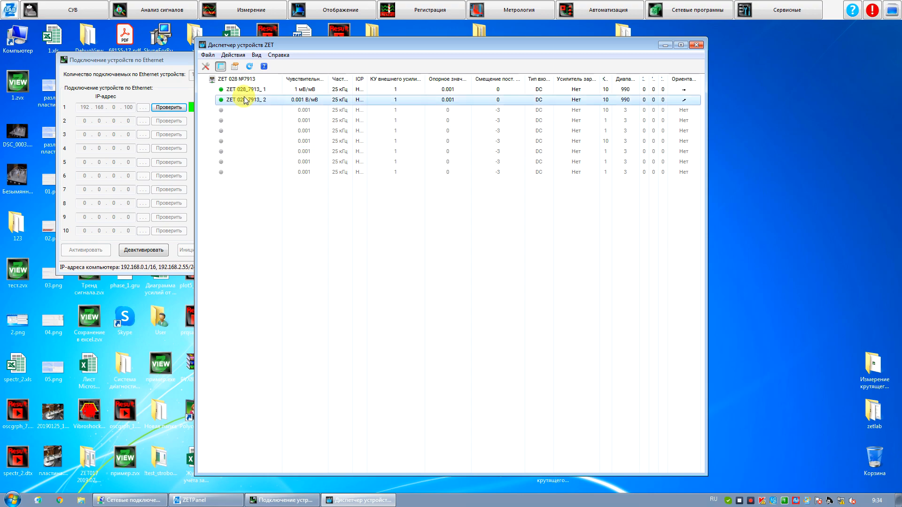
right_click(244, 98)
left_click(228, 111)
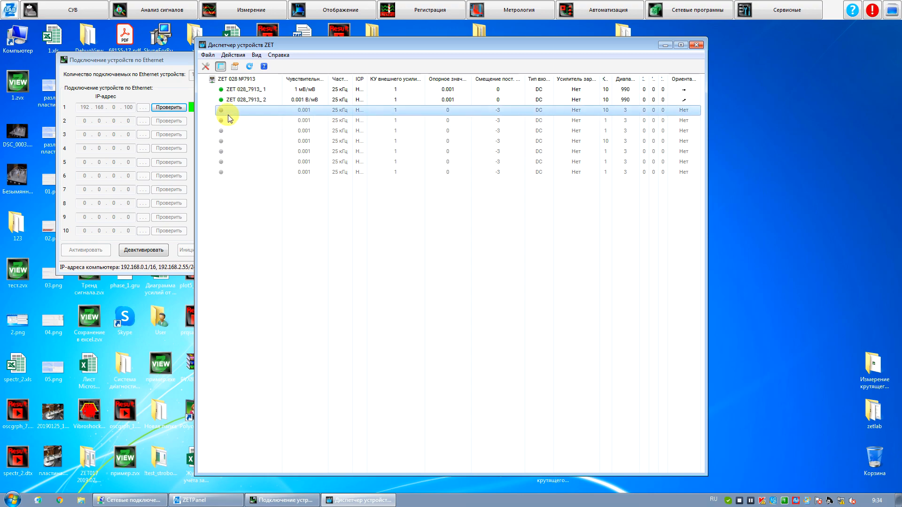
Name the first measuring channel of the ZET 028 "Деталь" in its properties
double_click(246, 90)
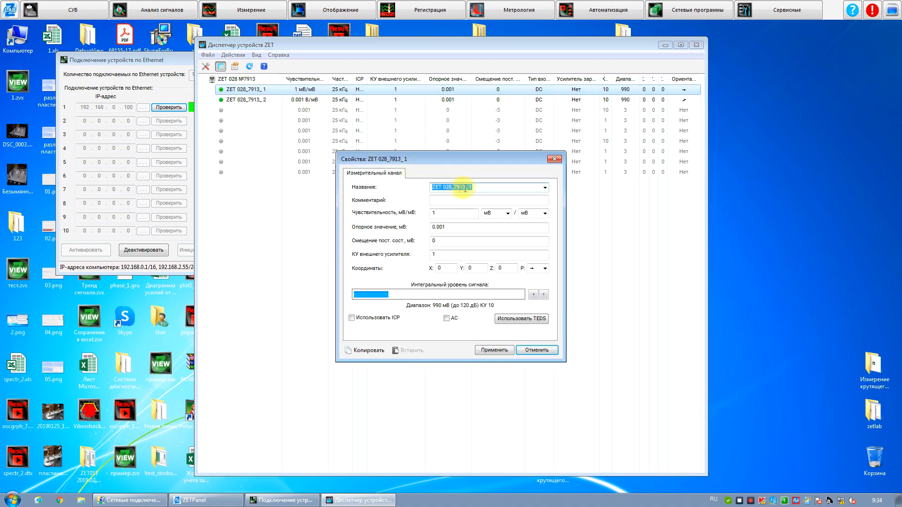
left_click(480, 187)
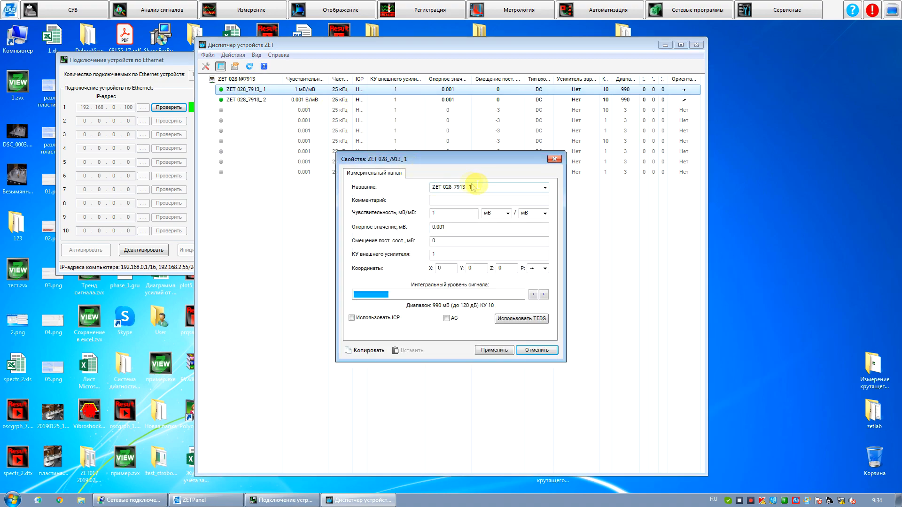
left_click_drag(476, 187, 419, 186)
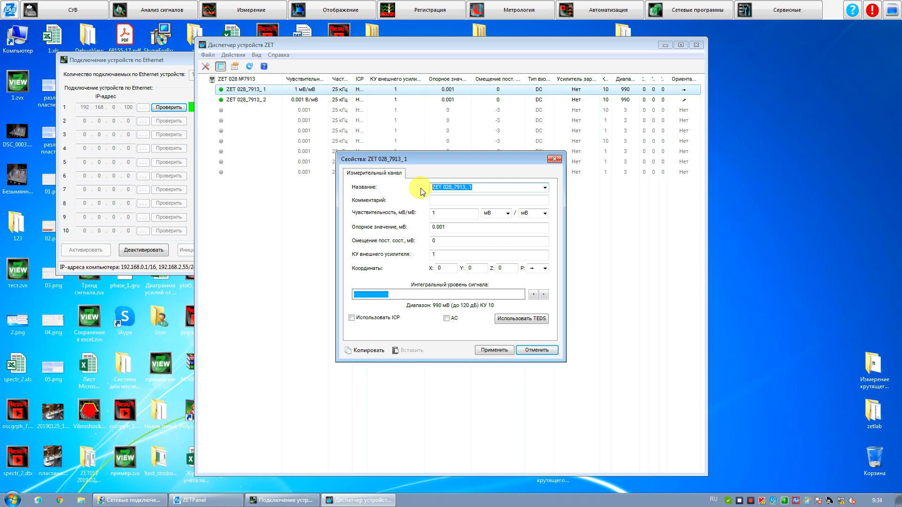
type("Детал")
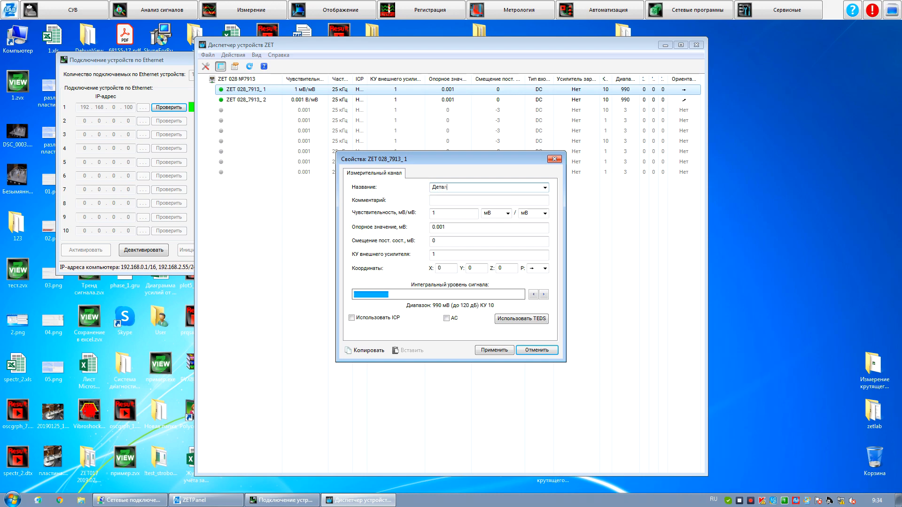
type("ь")
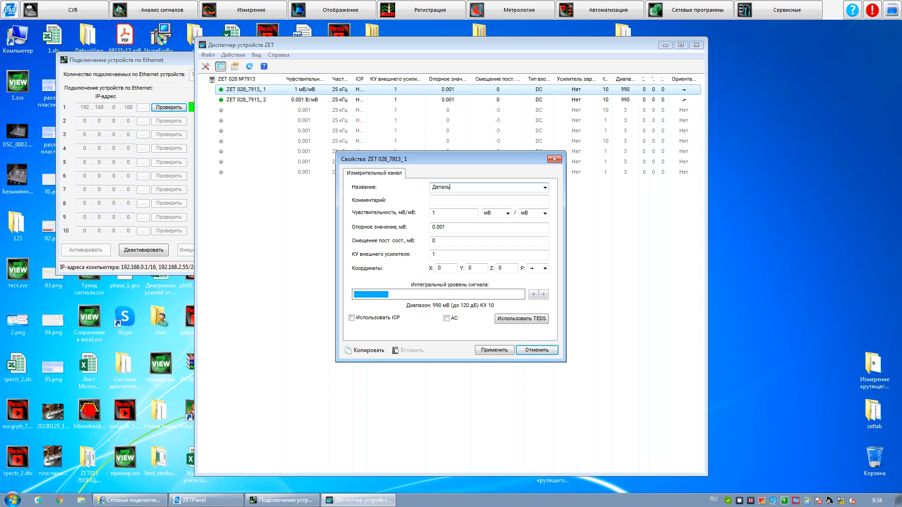
Set the Деталь channel's sensitivity to 10.48 мВ/g
left_click(445, 213)
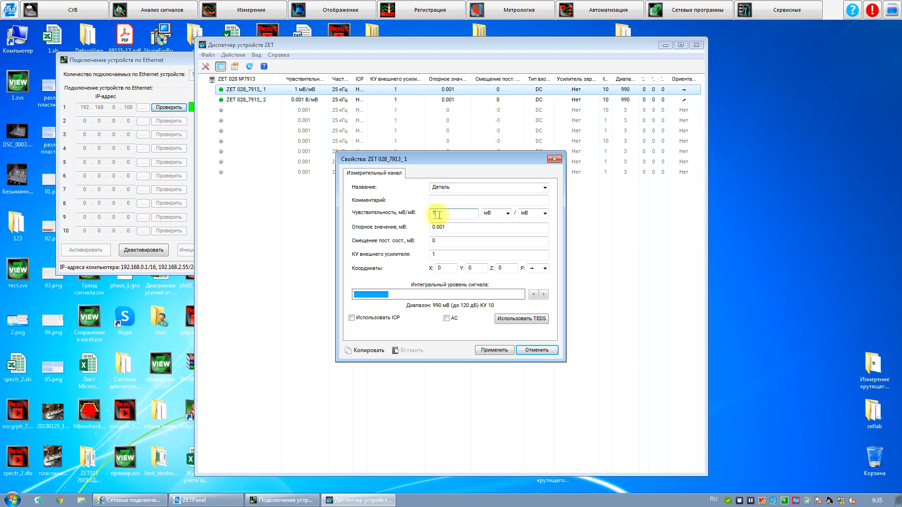
type("0")
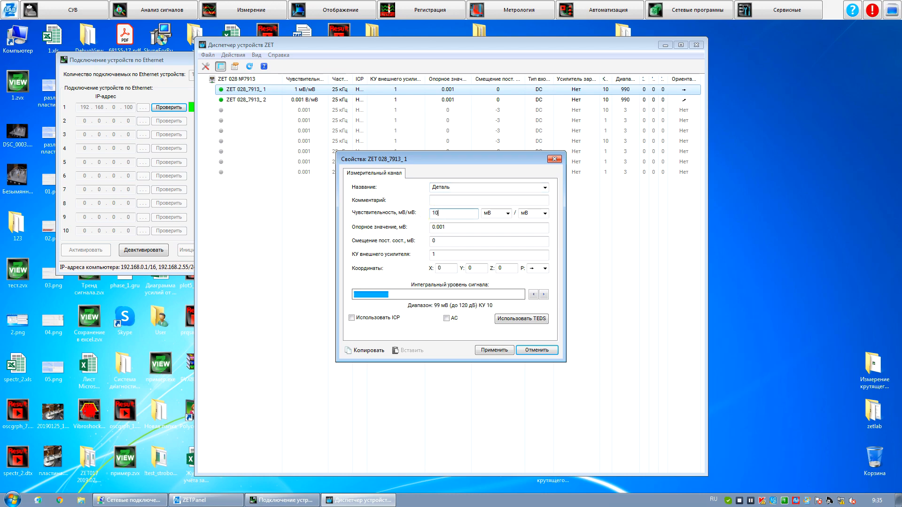
type(".48")
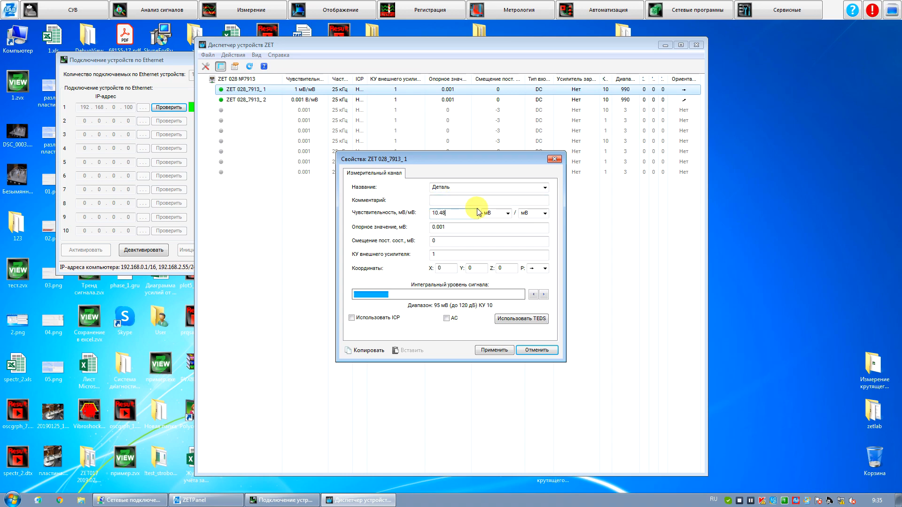
left_click(545, 213)
left_click(531, 224)
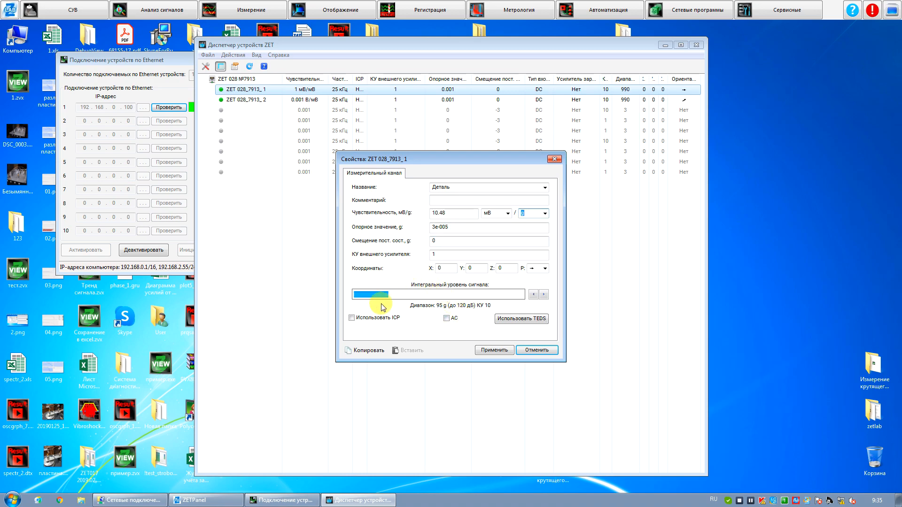
Enable ICP and AC for the Деталь channel and apply its properties
left_click(352, 319)
left_click(446, 318)
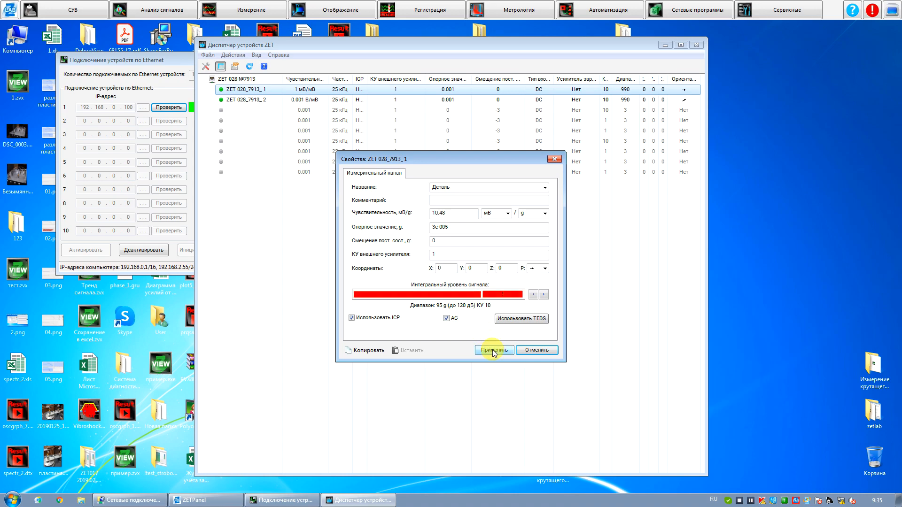
left_click(494, 350)
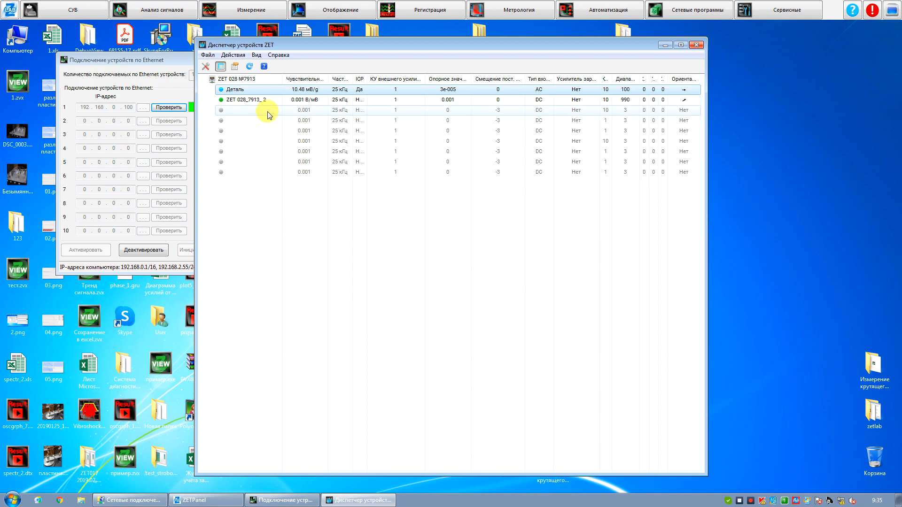
Name the second ZET 028 channel "Молоток" and set its sensitivity value to 1.63
double_click(269, 102)
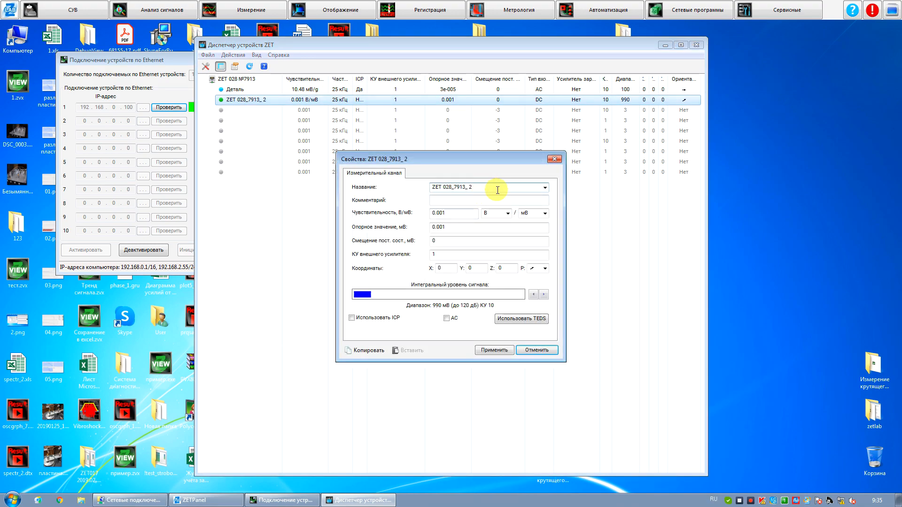
type("Молоток")
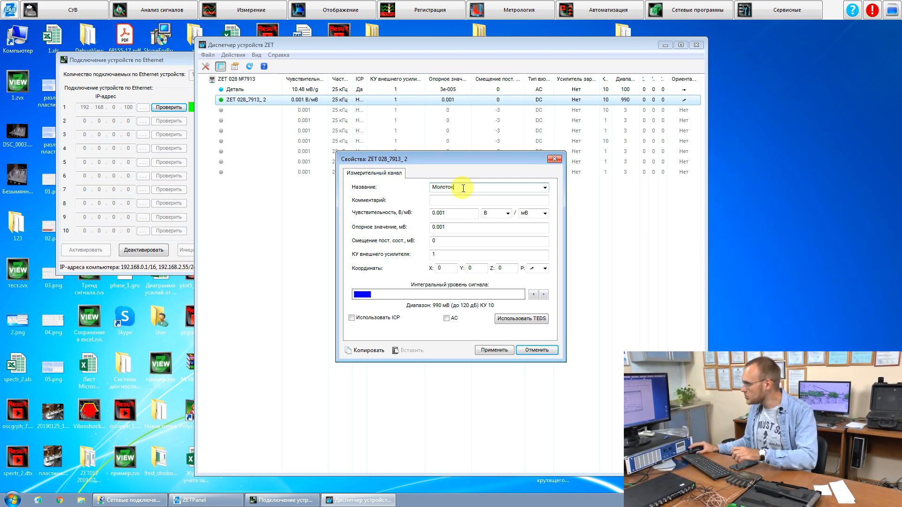
double_click(458, 213)
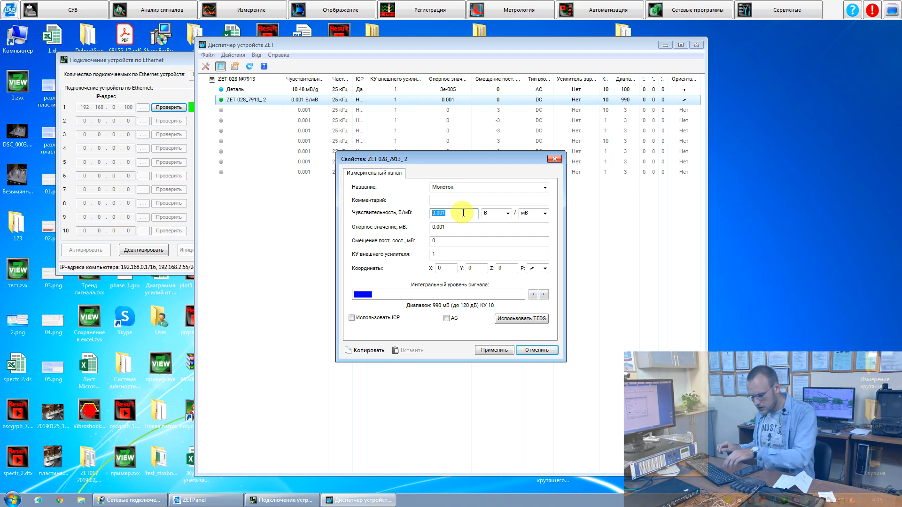
type("1.6")
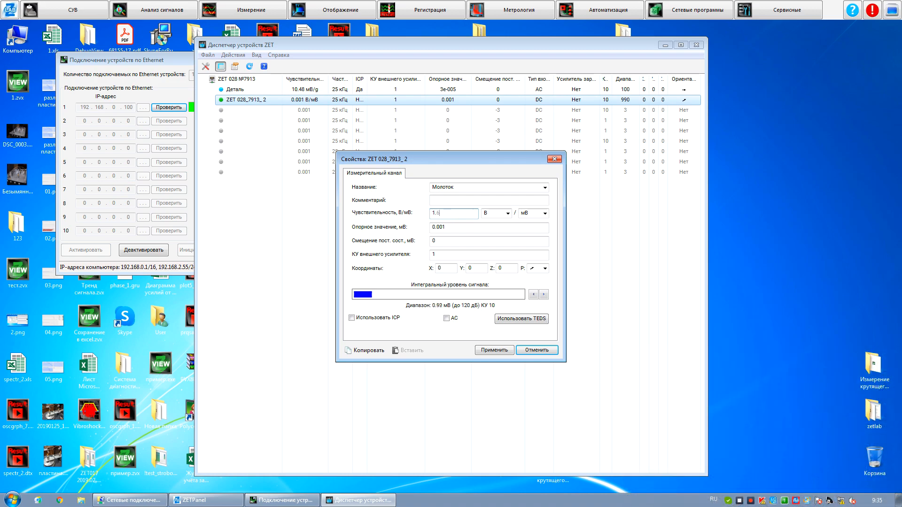
type("3")
Set the Молоток channel's sensitivity units to мВ/Н, enable ICP and AC, and apply the properties
left_click(508, 213)
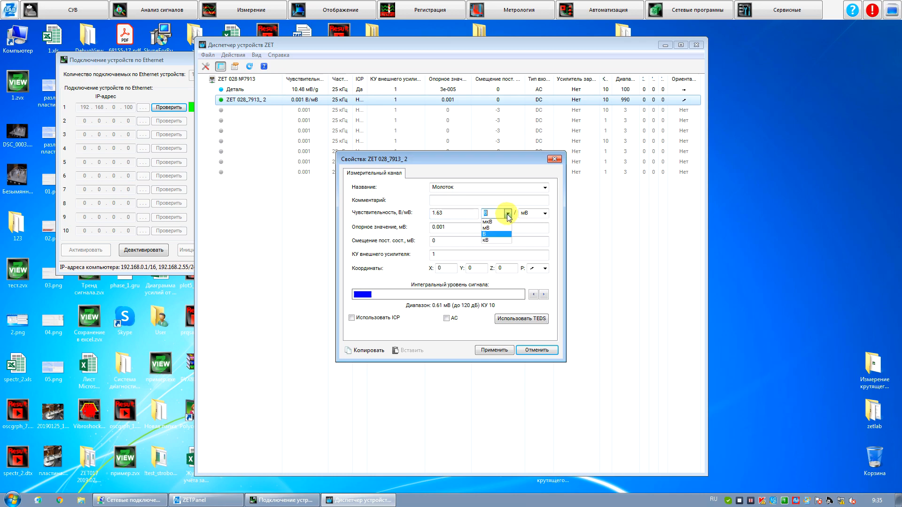
left_click(488, 227)
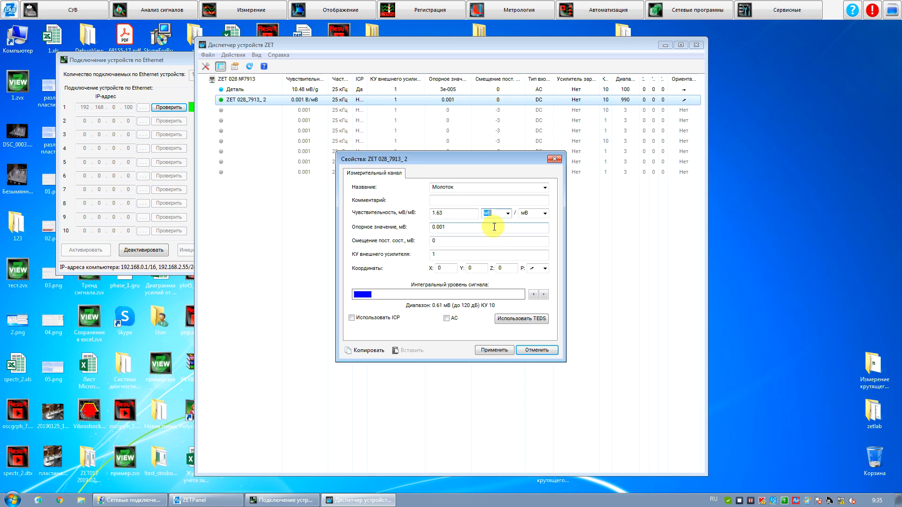
left_click(544, 214)
left_click(527, 253)
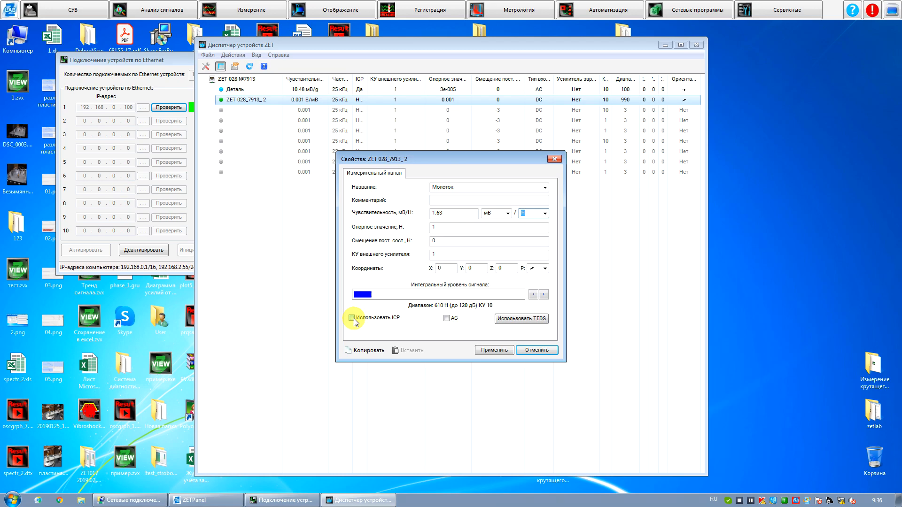
left_click(494, 352)
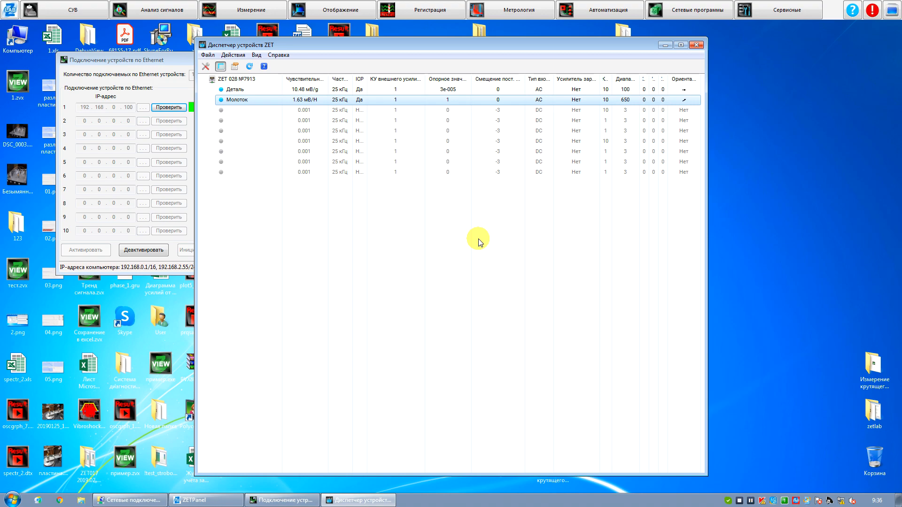
Show the desktop and start the modal analysis program (Модальный анализ)
key("super+d")
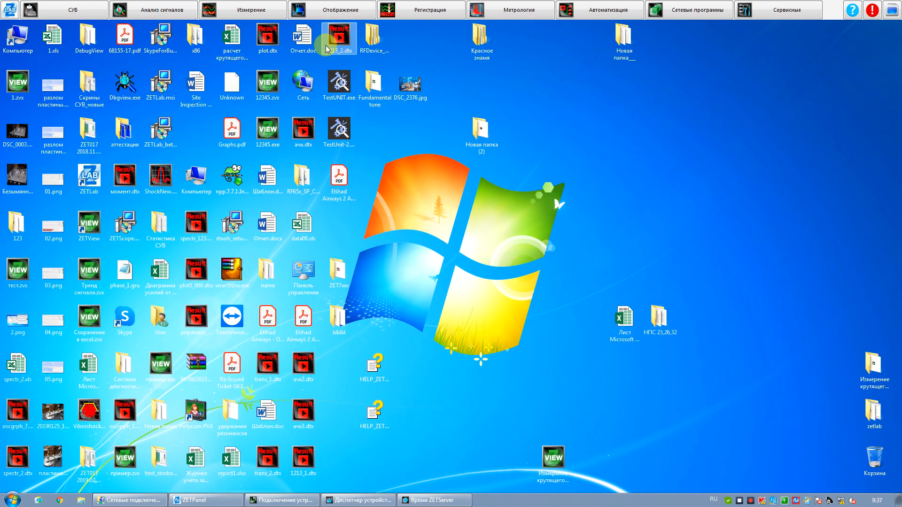
left_click(179, 12)
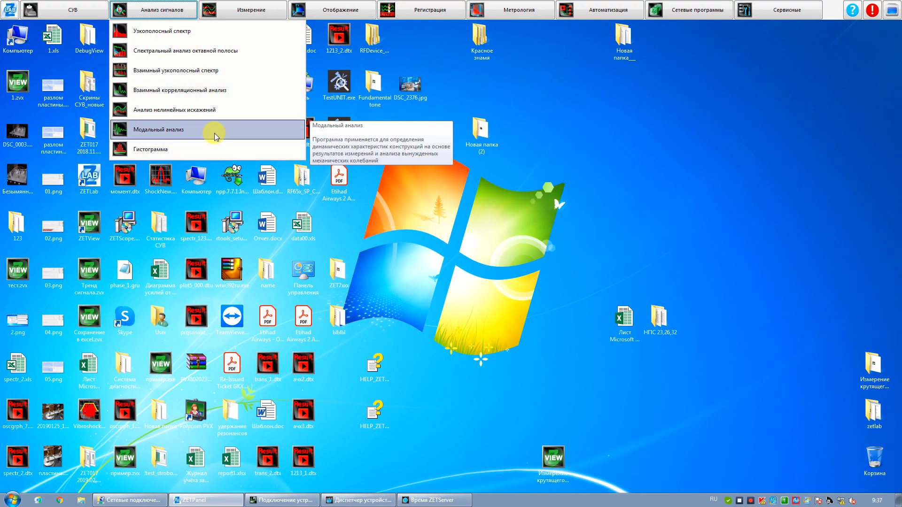
left_click(202, 130)
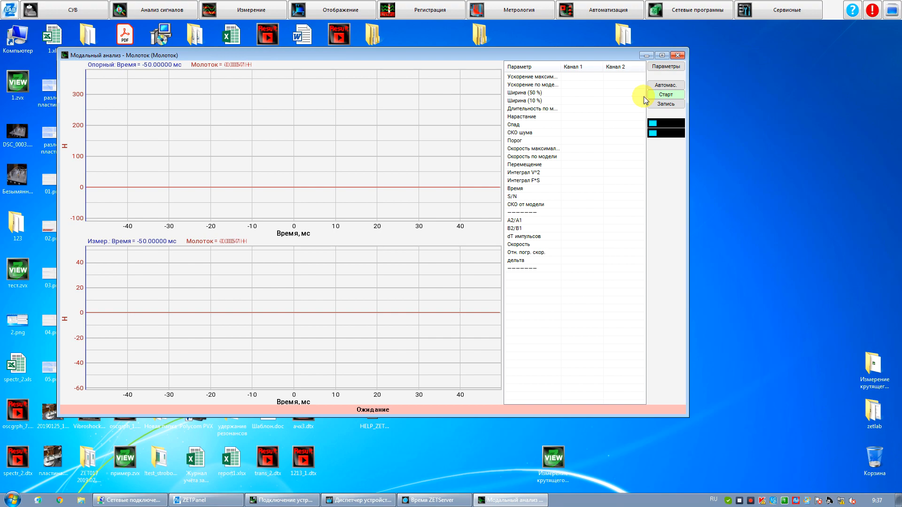
Set the measurement channel (Канал измерений) to Деталь in the modal analysis parameters
left_click(665, 67)
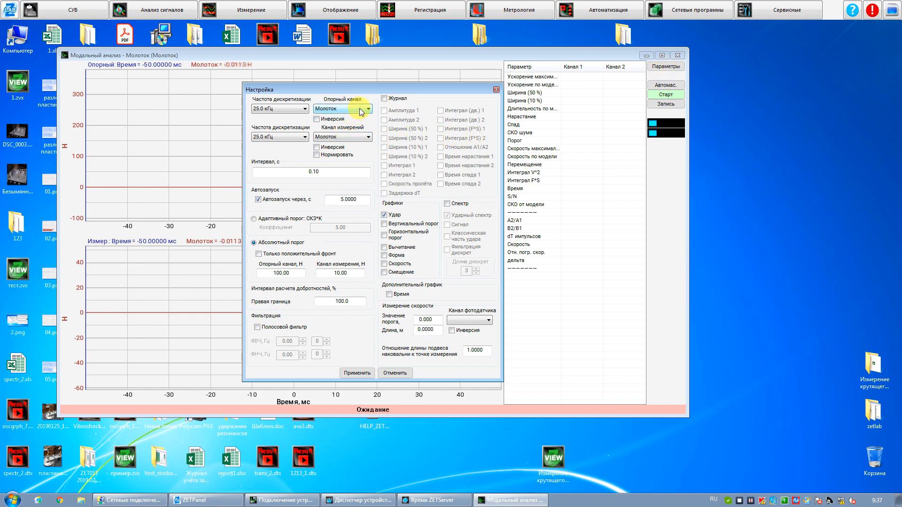
left_click(352, 137)
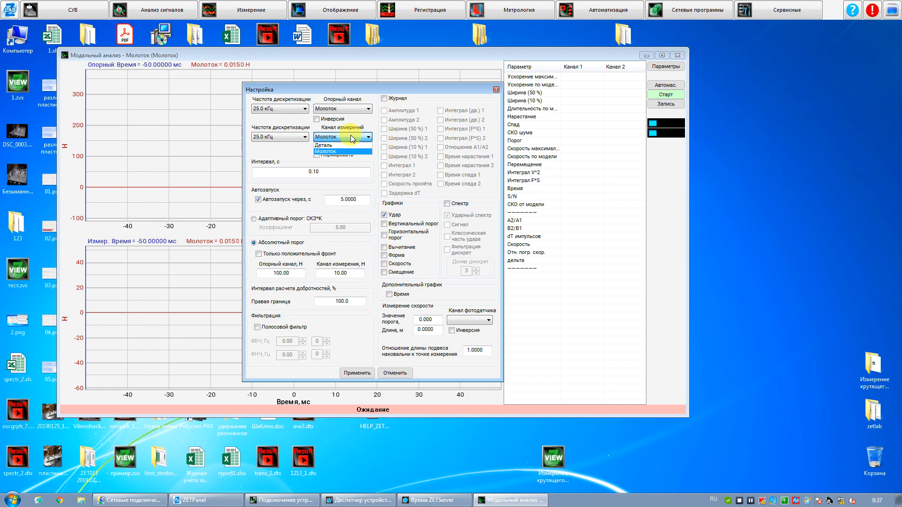
left_click(331, 145)
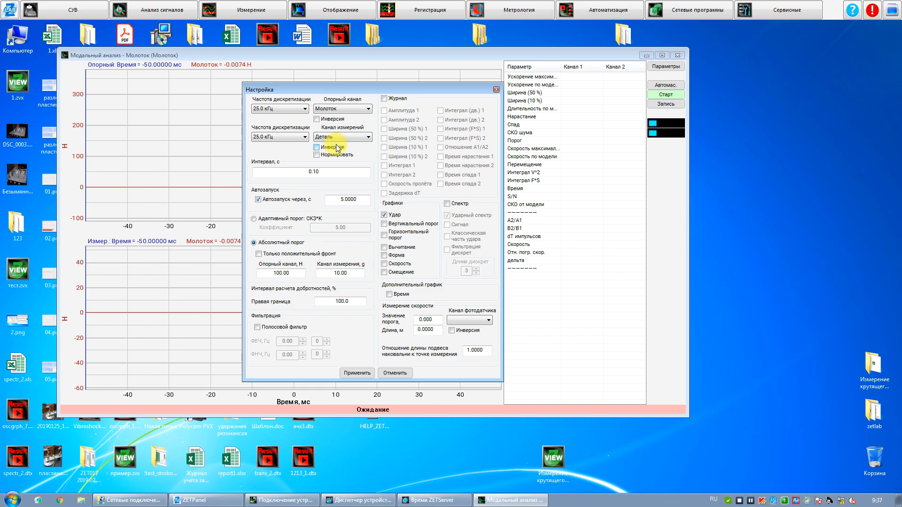
Turn off automatic restart (Автозапуск) in the modal analysis parameters
left_click(325, 173)
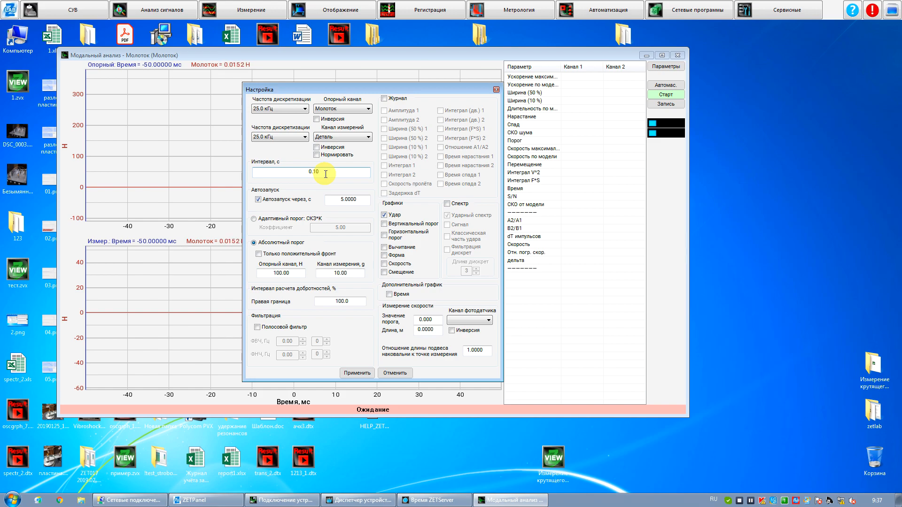
left_click(258, 201)
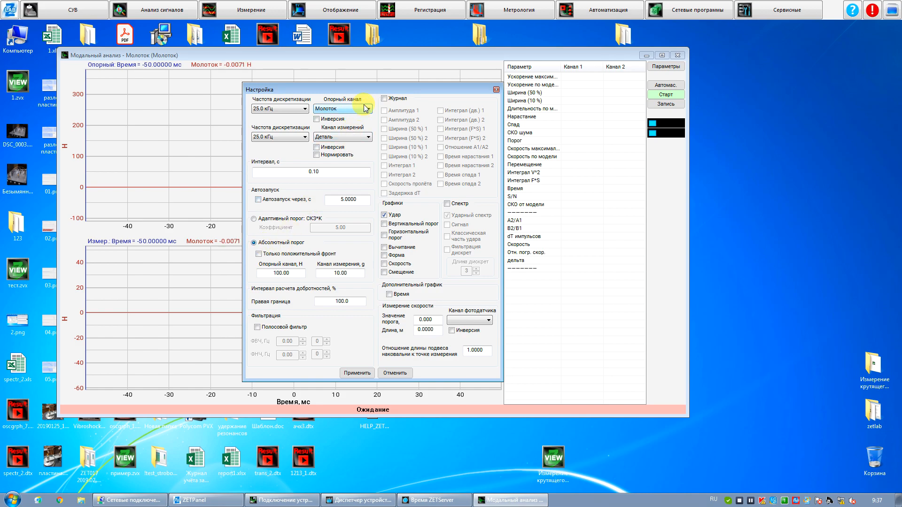
Move the modal analysis settings dialog aside and open the multichannel oscilloscope (Многоканальный осциллограф)
left_click_drag(370, 89, 245, 58)
left_click(341, 9)
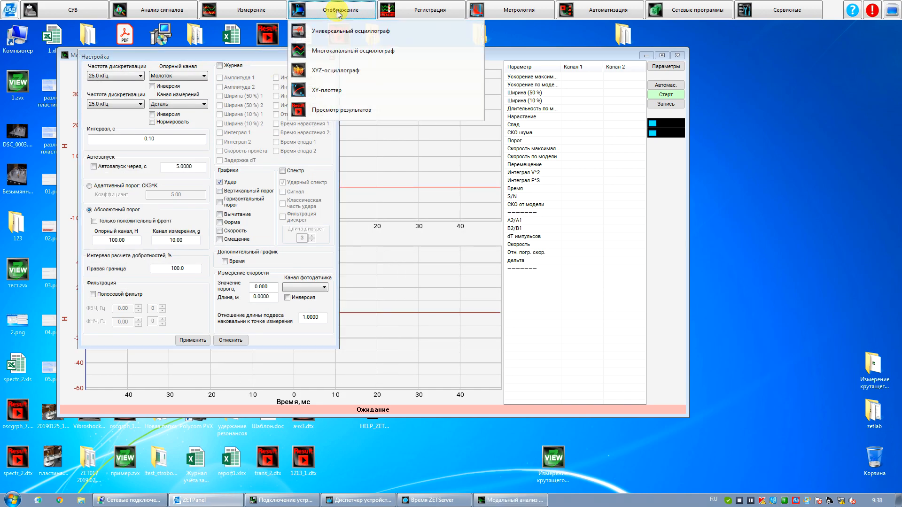
left_click(357, 51)
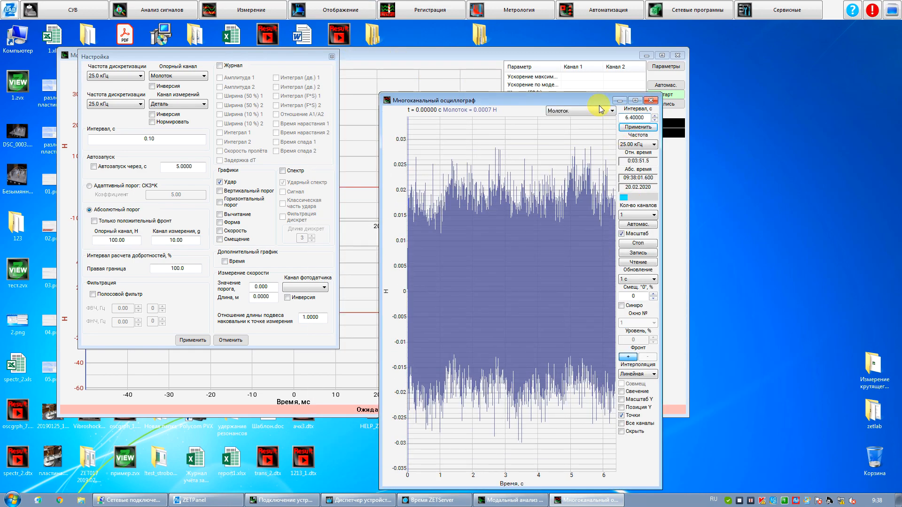
Set the oscilloscope to two channels with Деталь in the second graph, then reposition and widen its window
left_click(647, 217)
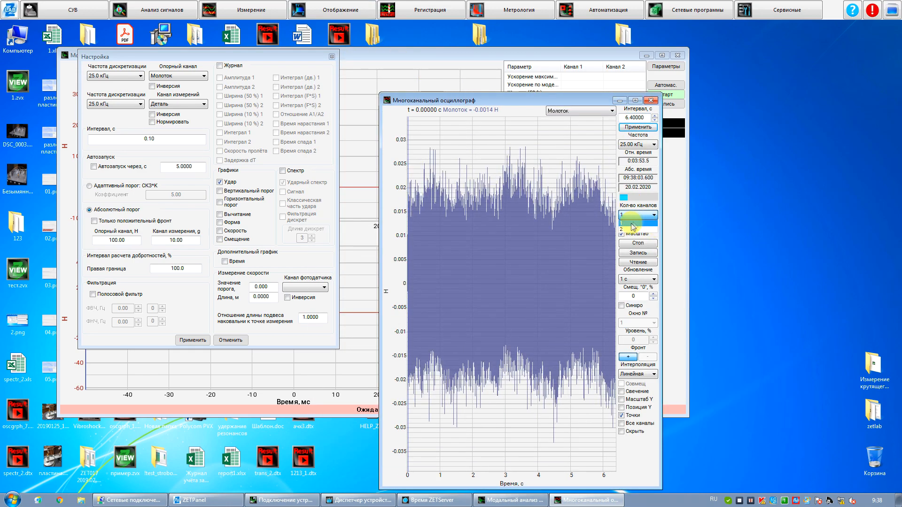
left_click(625, 229)
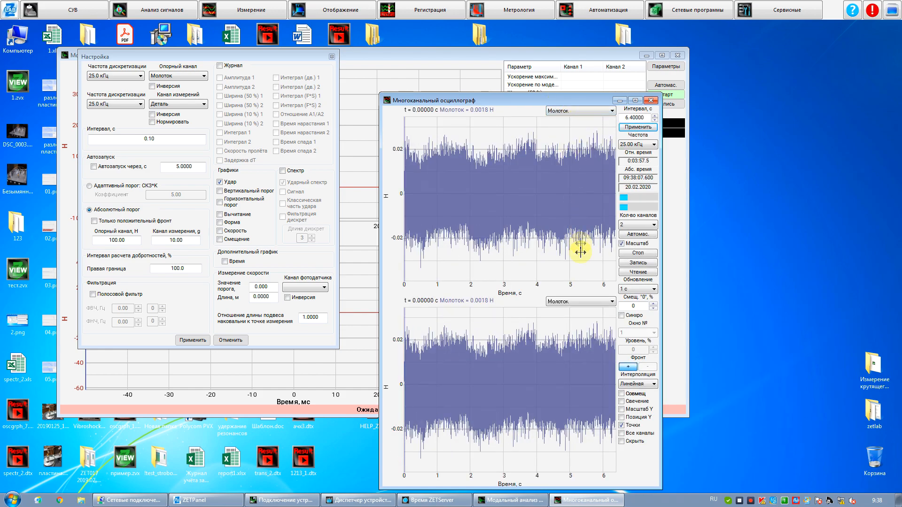
left_click(571, 307)
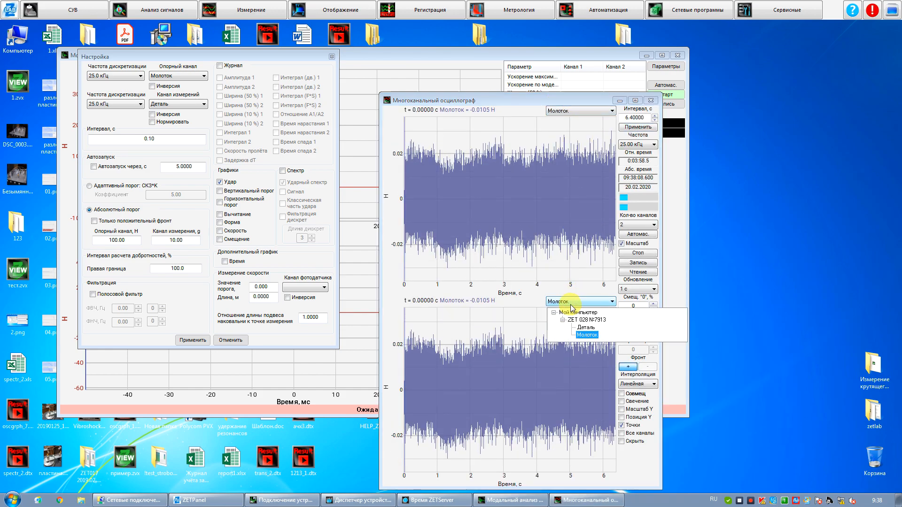
left_click(585, 329)
left_click_drag(508, 100, 479, 44)
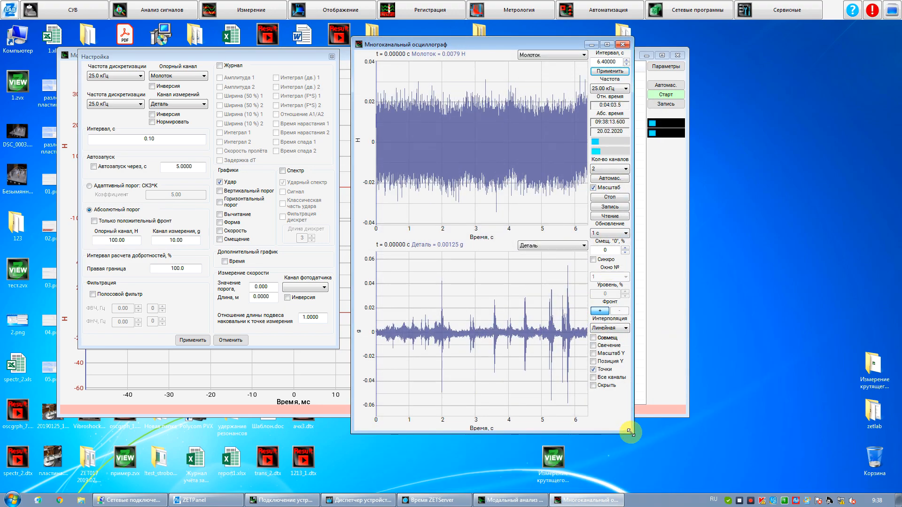
left_click_drag(635, 433, 829, 456)
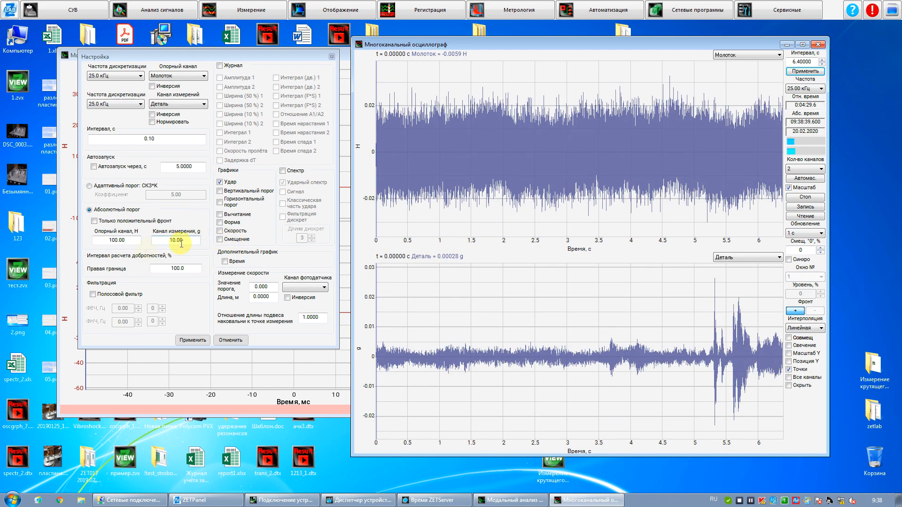
Set the absolute thresholds to 40 Н for the reference channel and 5 g for the measurement channel, and apply the settings
left_click_drag(134, 243, 95, 240)
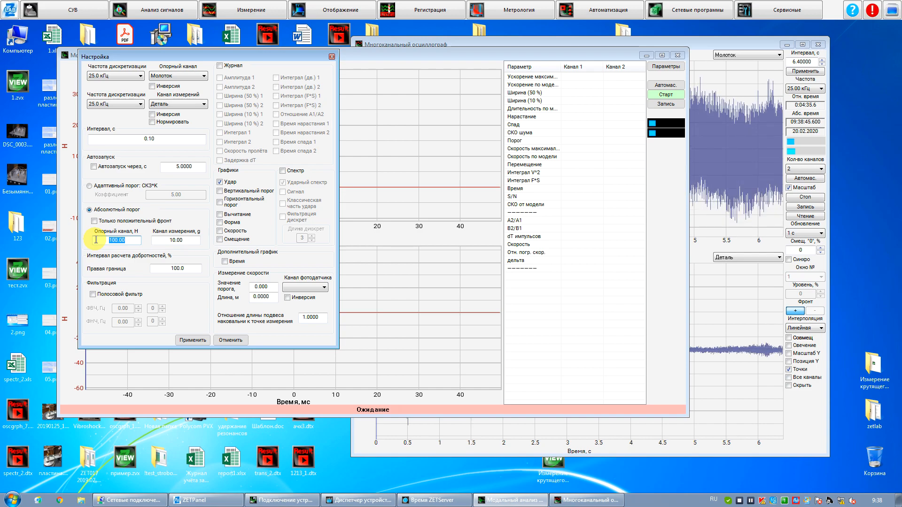
type("0")
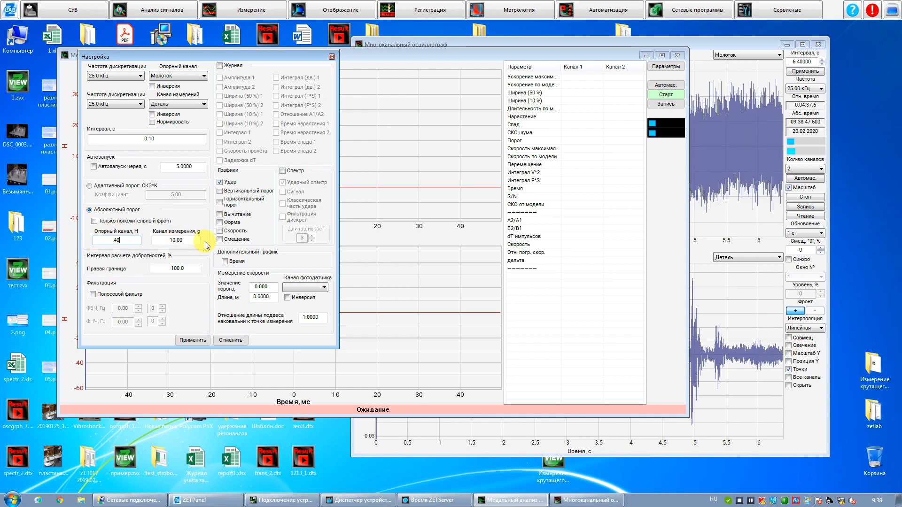
double_click(172, 240)
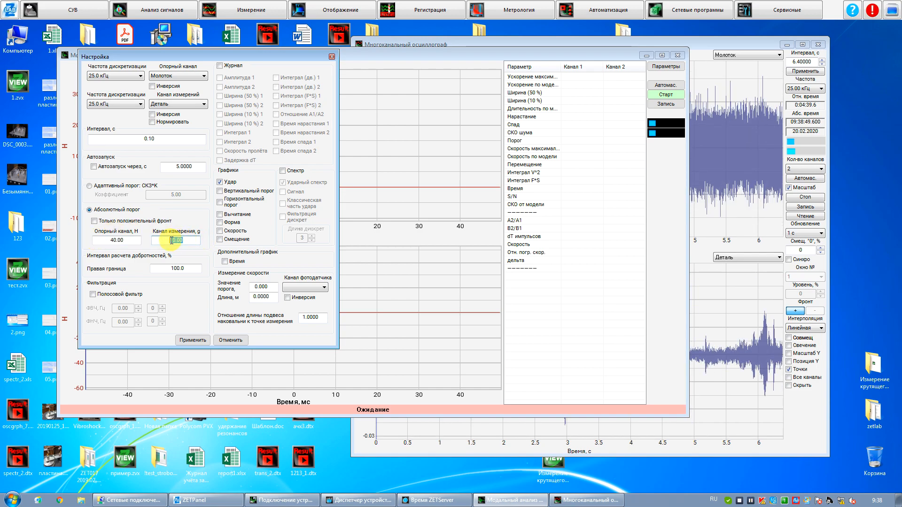
type("5")
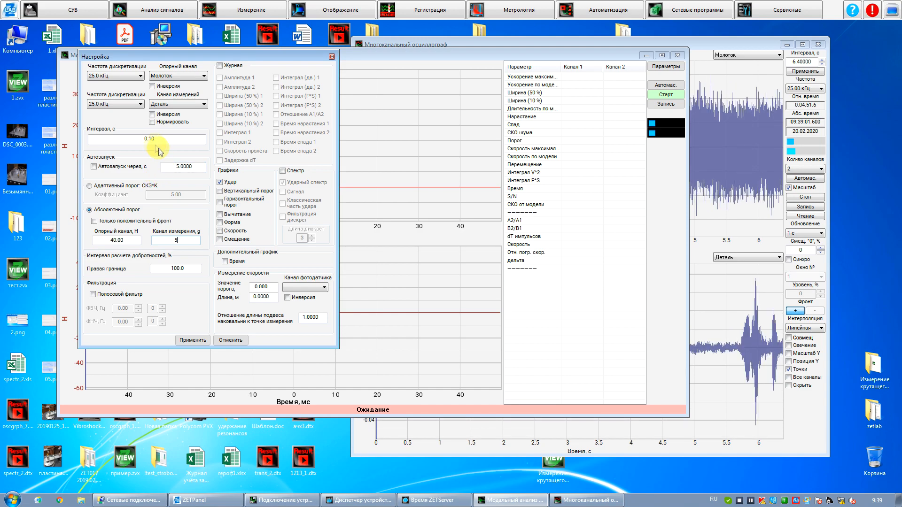
left_click(193, 341)
Autoscale both modal analysis graphs and manually start two hammer impact measurements
left_click(76, 226)
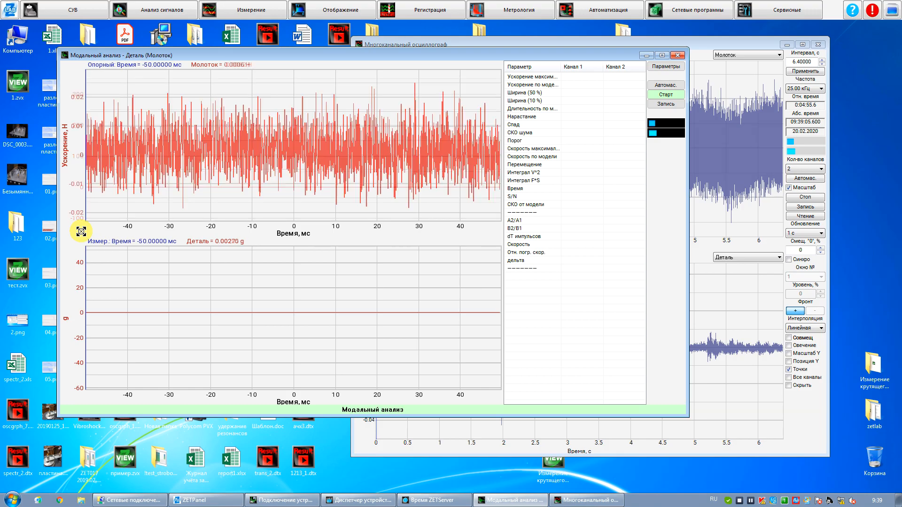
left_click(73, 395)
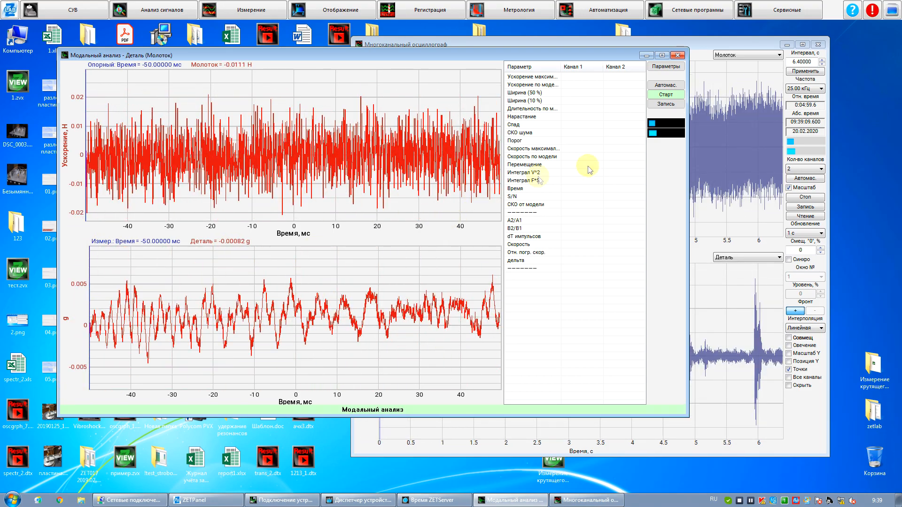
left_click(670, 95)
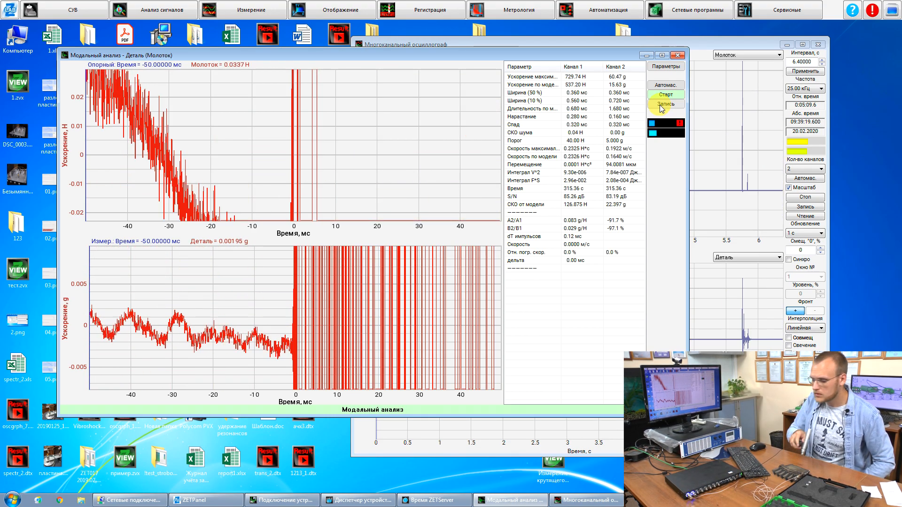
left_click(678, 85)
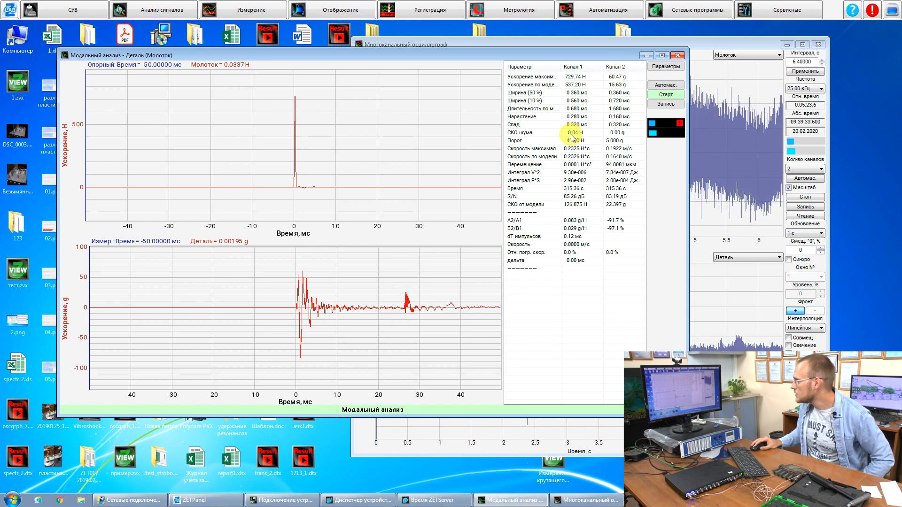
left_click(671, 97)
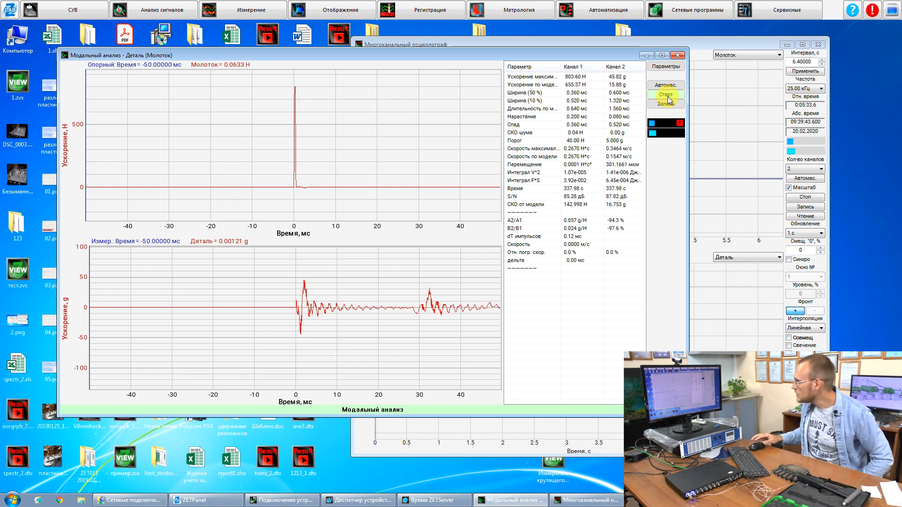
Enable automatic restart (Автозапуск) after 5 s, apply the parameters and start the impact measurements
left_click(674, 68)
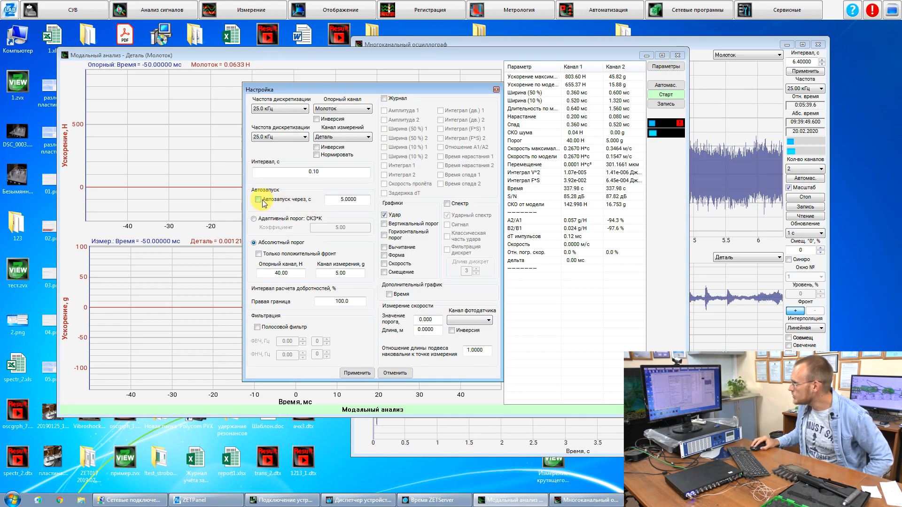
left_click(343, 199)
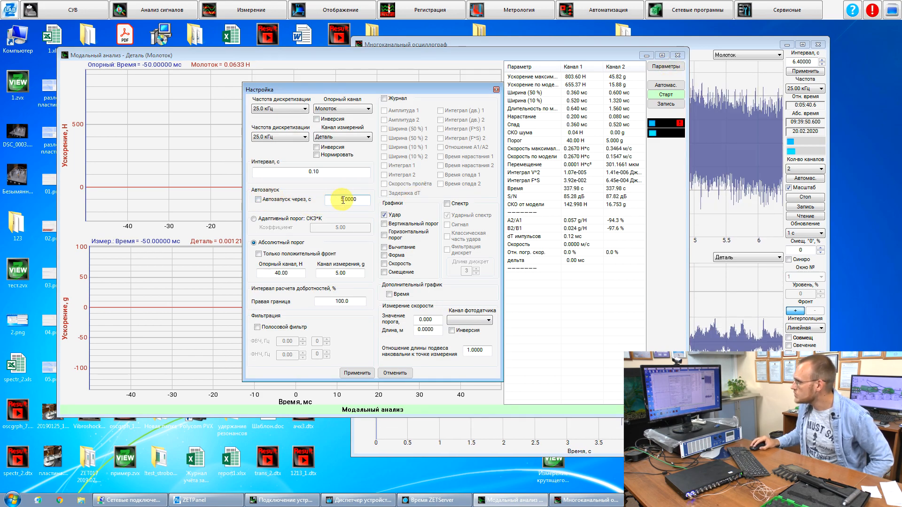
left_click(258, 200)
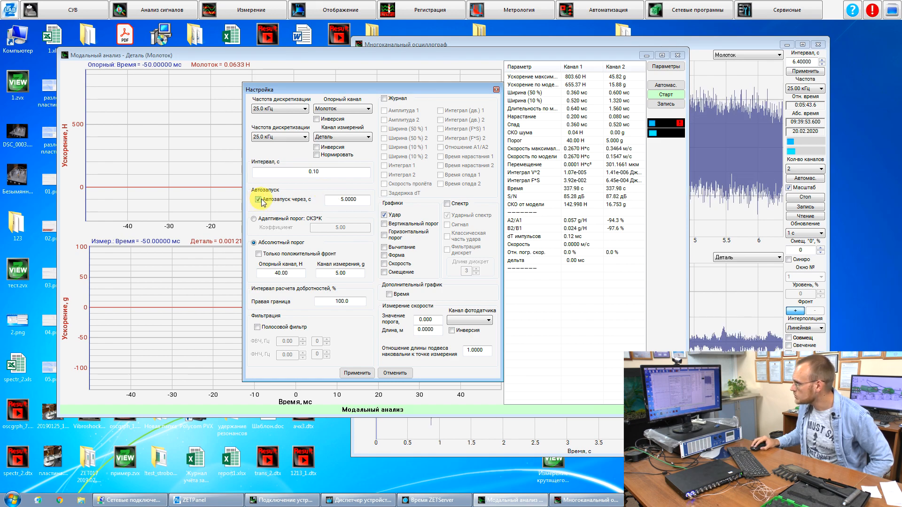
left_click(353, 374)
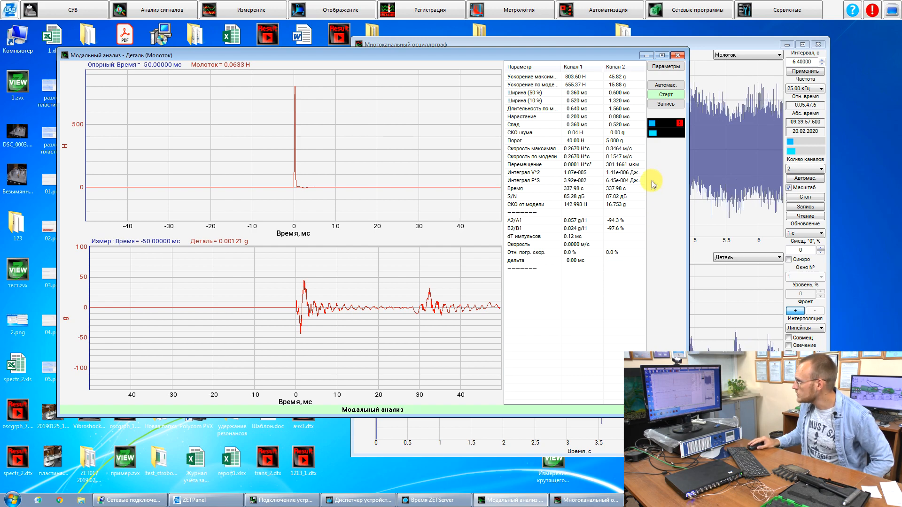
left_click(667, 94)
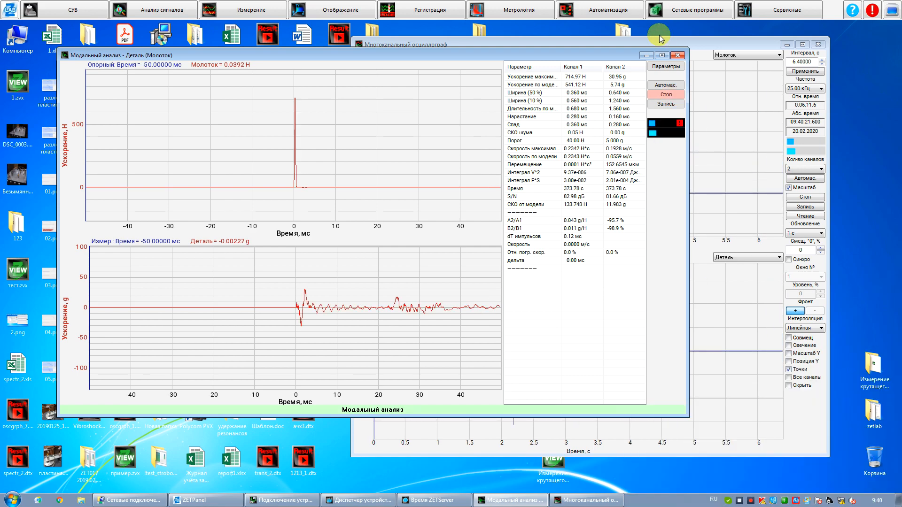
Open the modal analysis parameters
left_click(666, 67)
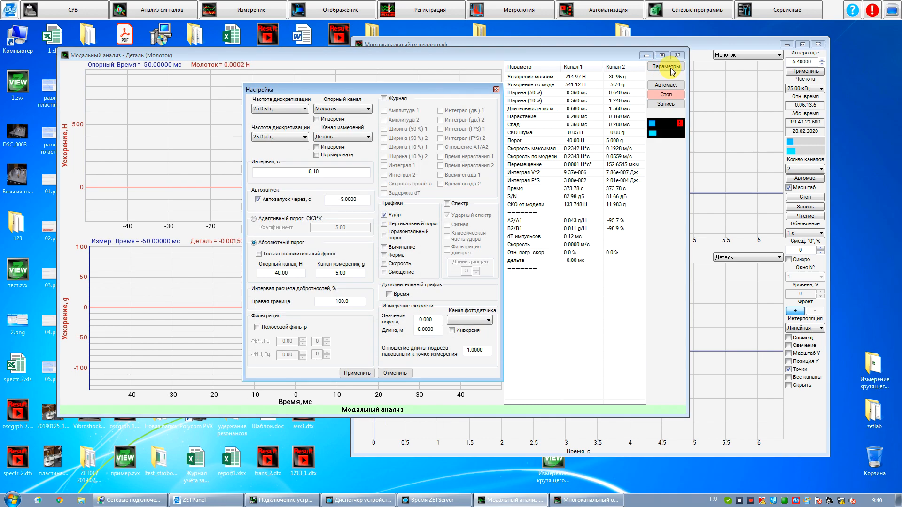